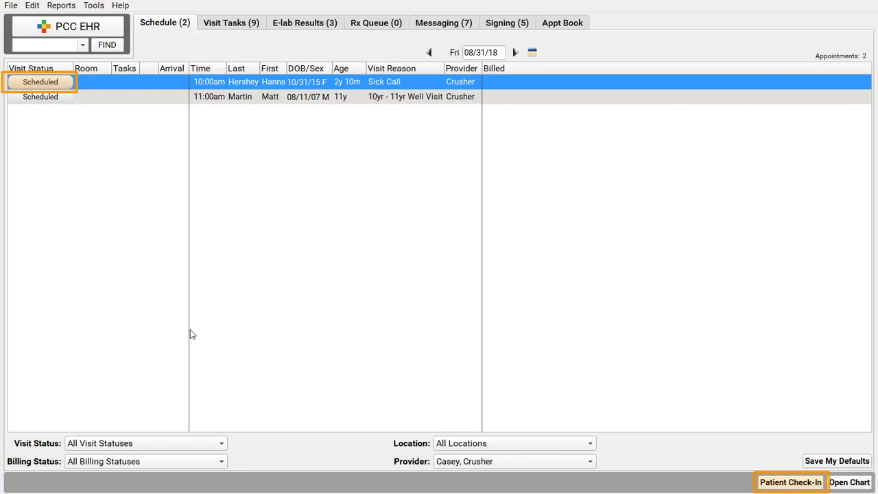
Start check-in for the 10:00am Sick Call patient, acknowledge the billing alert, review the check-in sections, and save the patient as checked in.
left_click(32, 83)
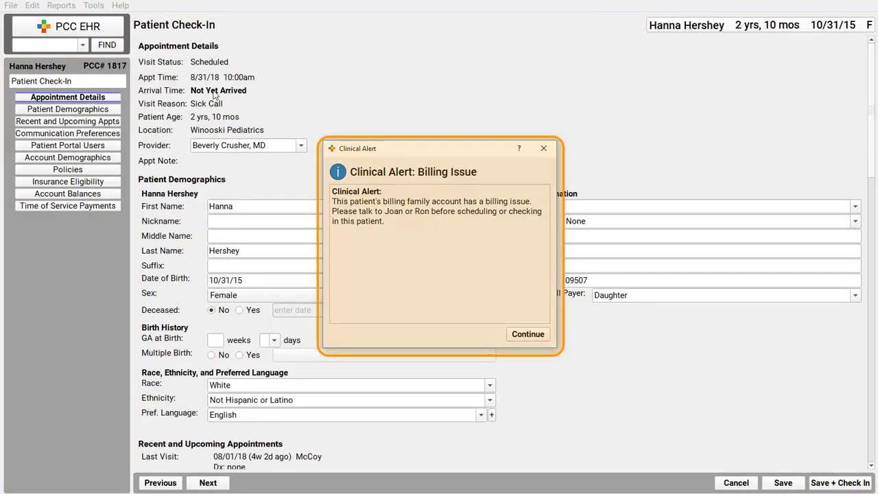
left_click(536, 336)
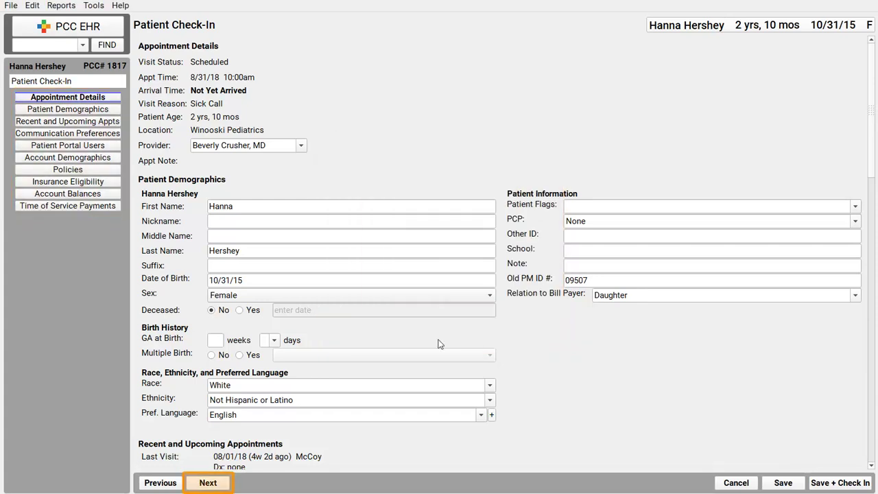
left_click(209, 482)
left_click(210, 483)
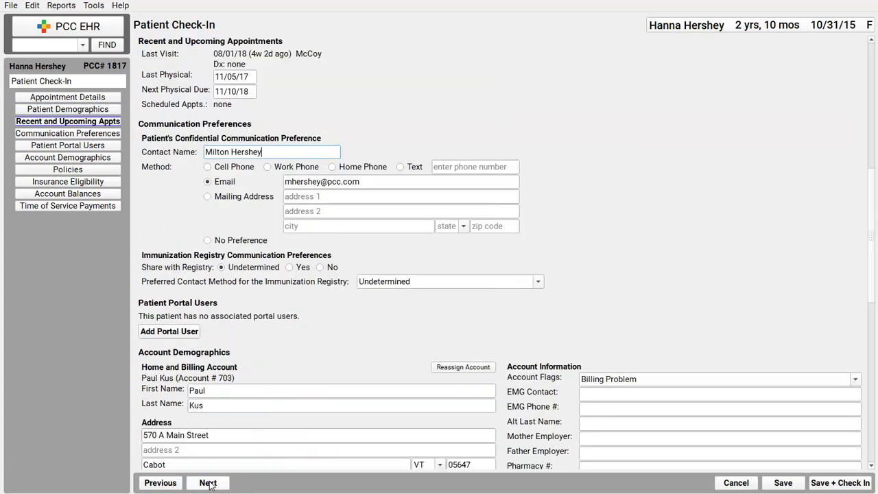
left_click(209, 483)
left_click(209, 482)
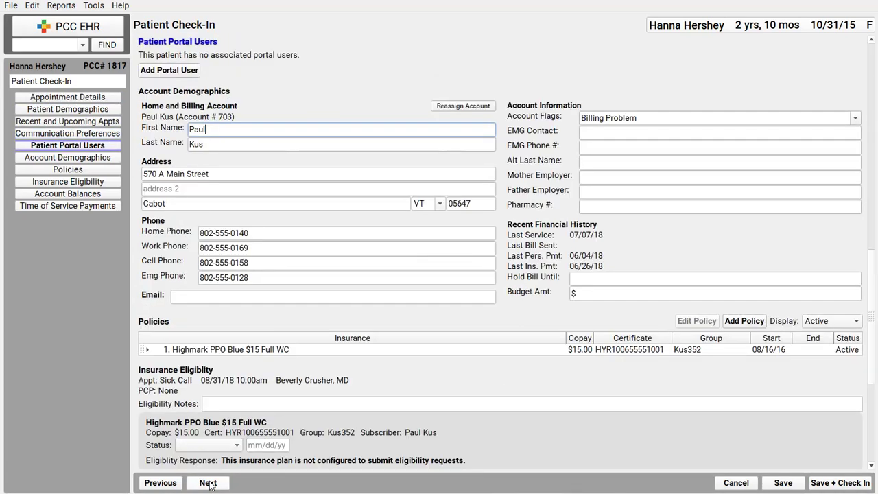
left_click(209, 482)
left_click(209, 483)
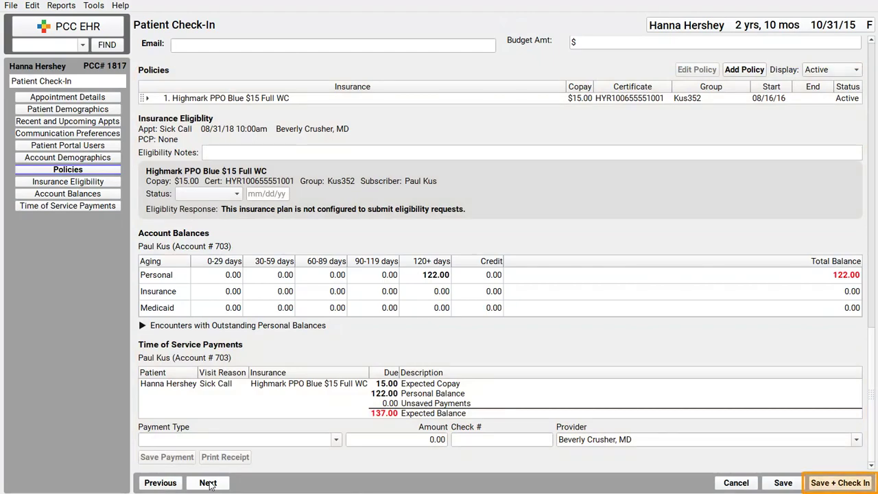
left_click(832, 483)
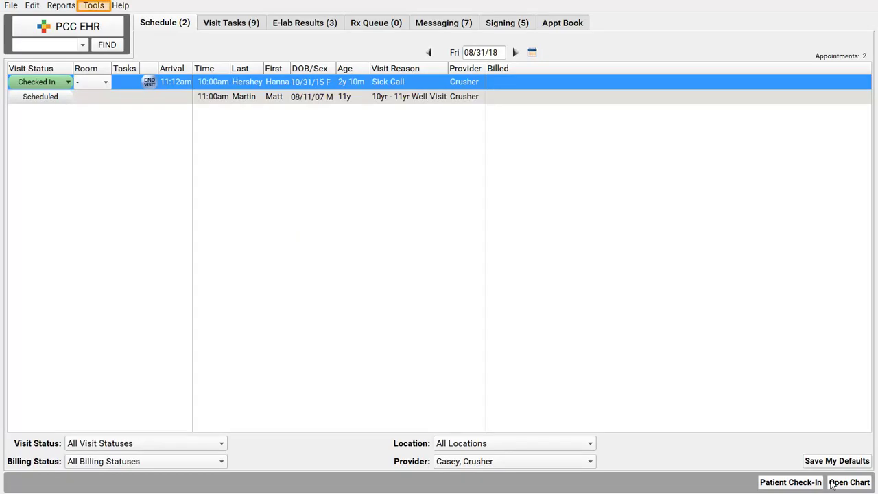
In the Patient Check-In Builder of Protocol Configuration, move Patient Demographics below Recent and Upcoming Appointments.
left_click(100, 6)
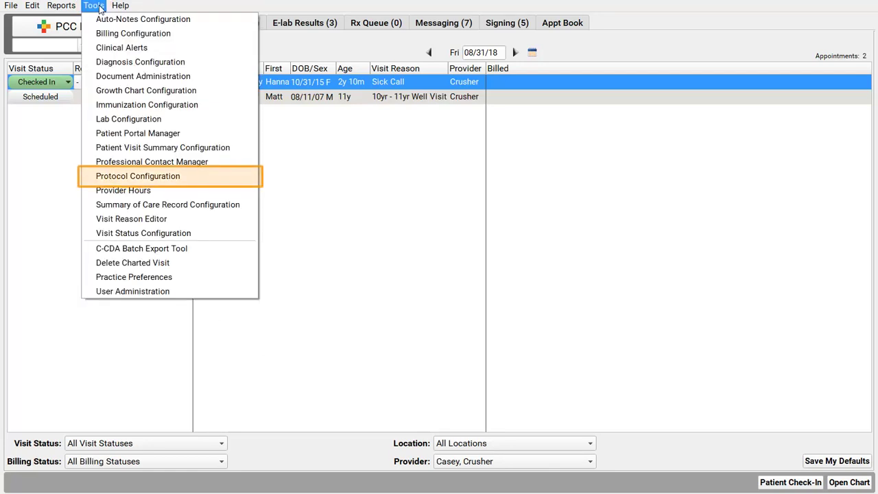
left_click(127, 176)
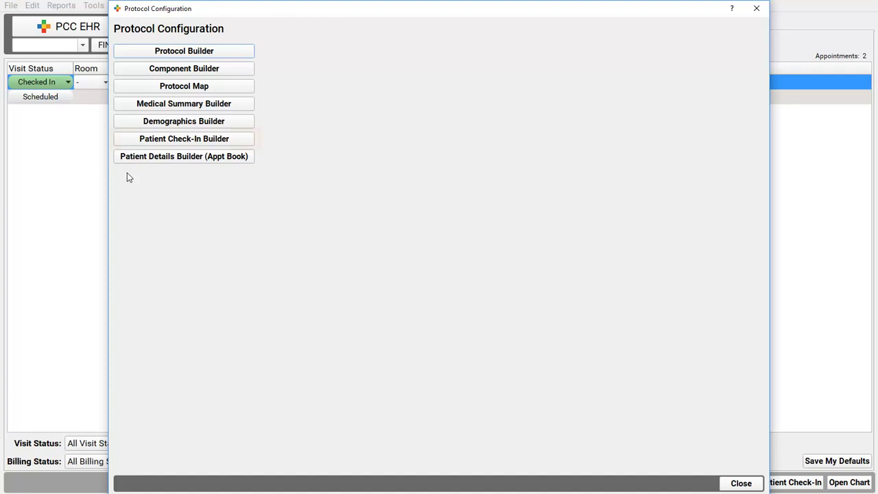
left_click(235, 139)
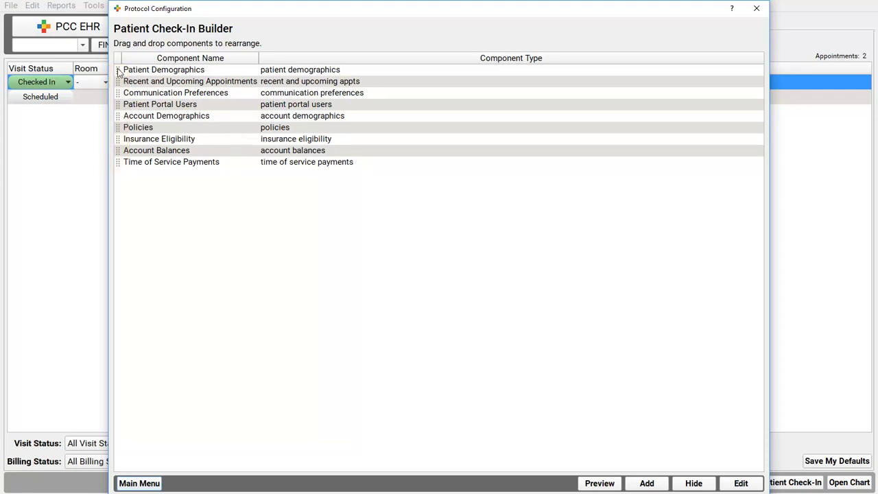
left_click_drag(117, 69, 125, 94)
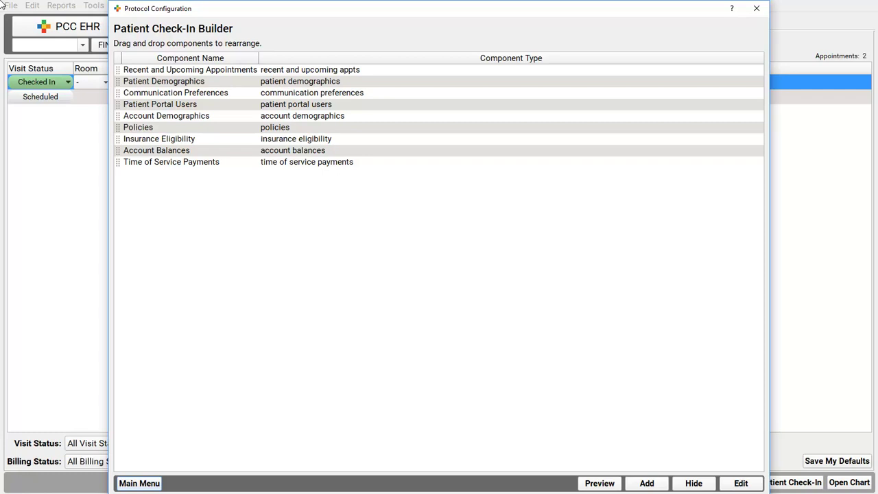
Add the Forms component to the patient check-in protocol directly after Insurance Eligibility.
left_click(206, 144)
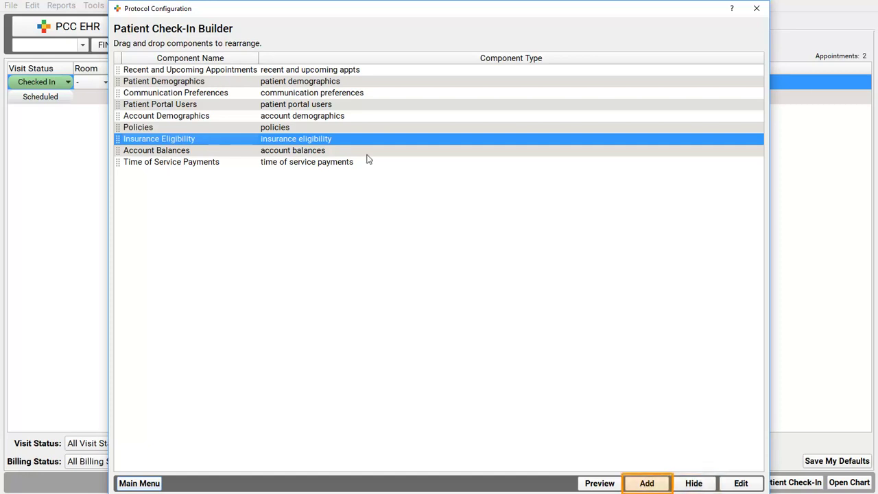
left_click(655, 483)
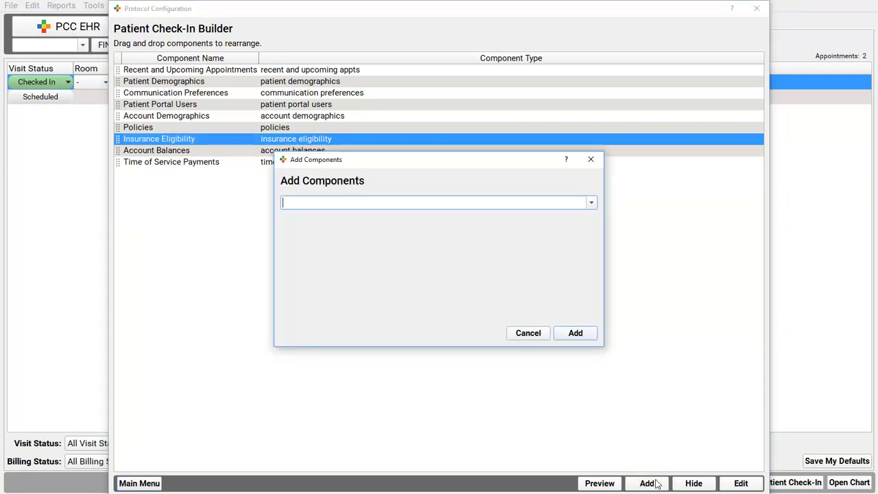
left_click(593, 204)
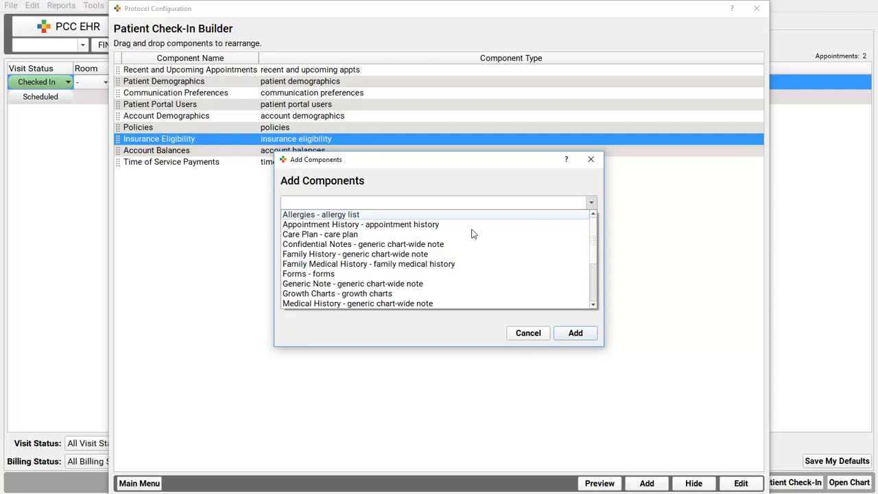
left_click(447, 274)
left_click(586, 333)
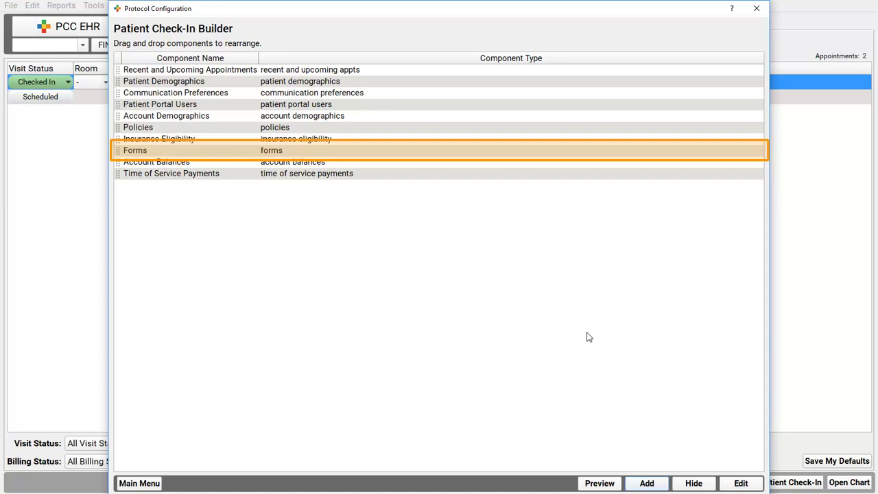
Add the Financial Policy Form item to the check-in protocol's Forms component and save it.
double_click(296, 151)
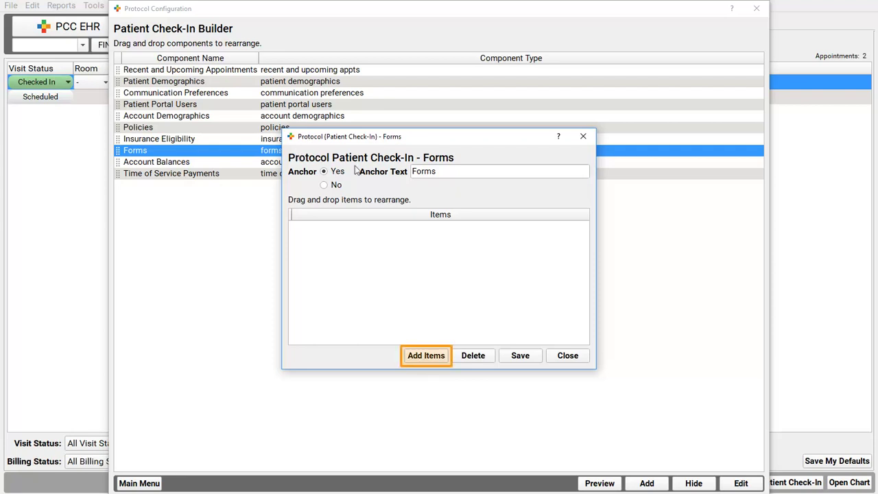
left_click(426, 356)
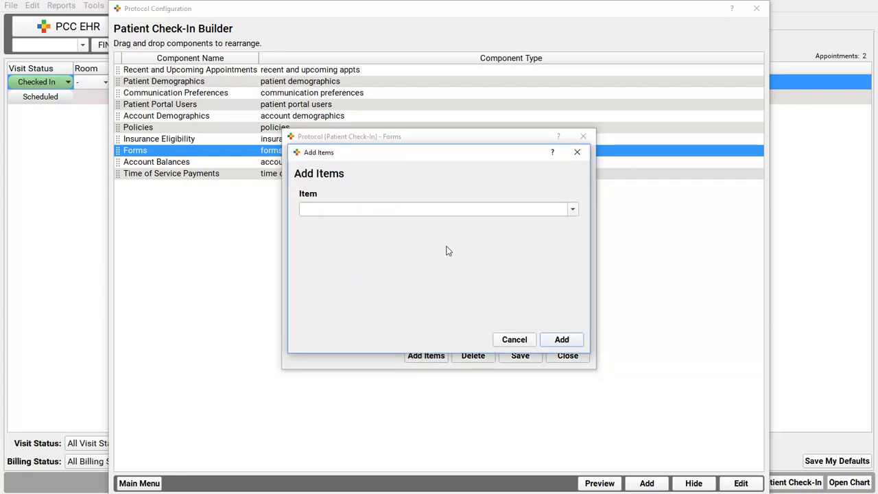
left_click(446, 209)
type("fin")
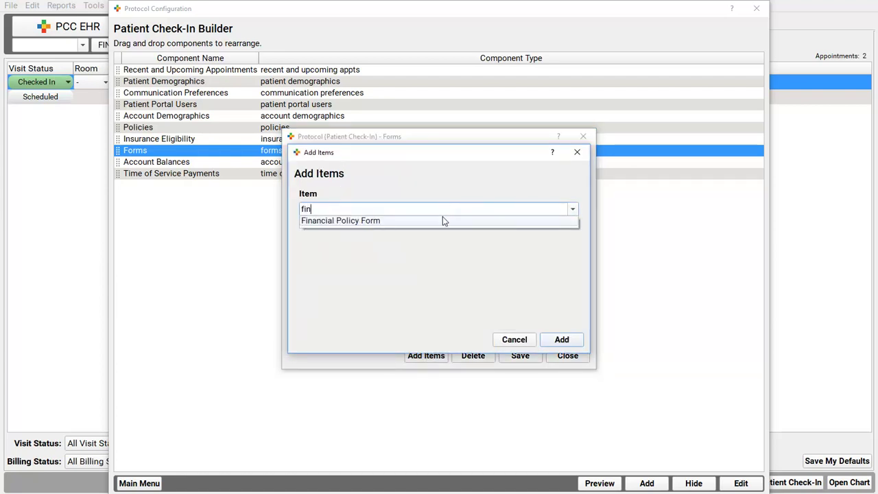
left_click(442, 219)
left_click(573, 340)
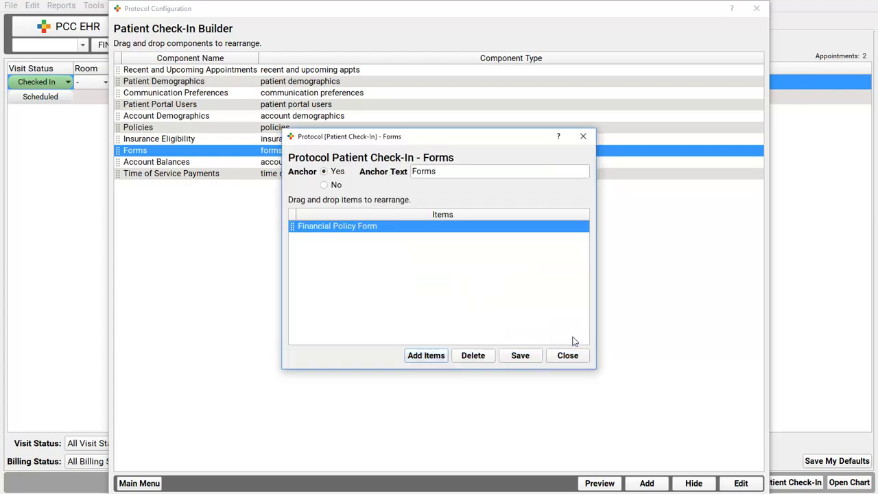
left_click(529, 355)
Create a chart-wide component named "Always Review the Insurance Card!!!" in the Component Builder and save it.
left_click(148, 485)
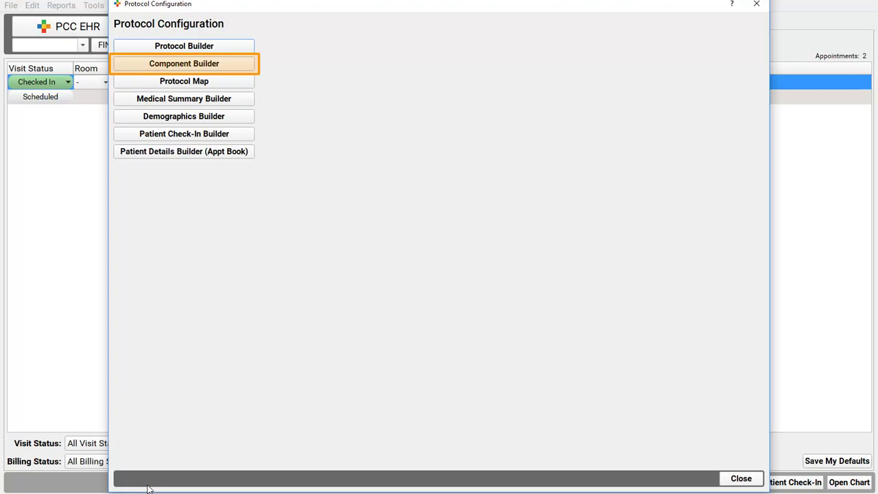
left_click(248, 65)
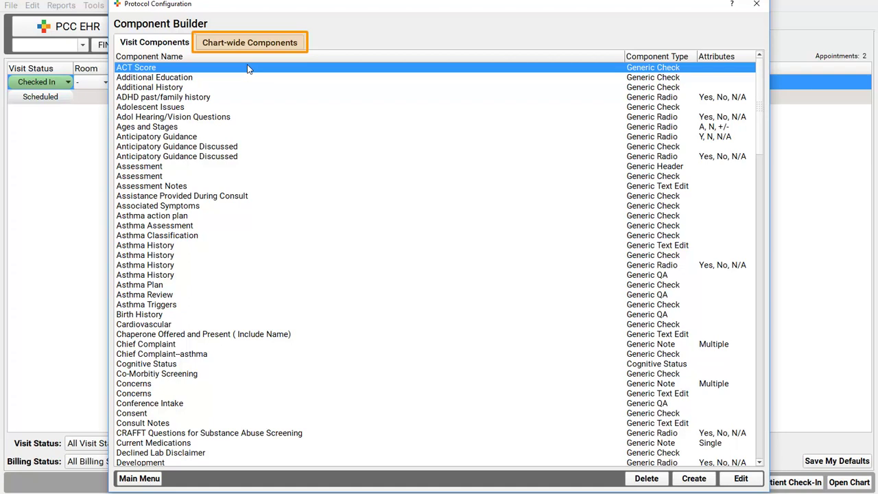
left_click(259, 47)
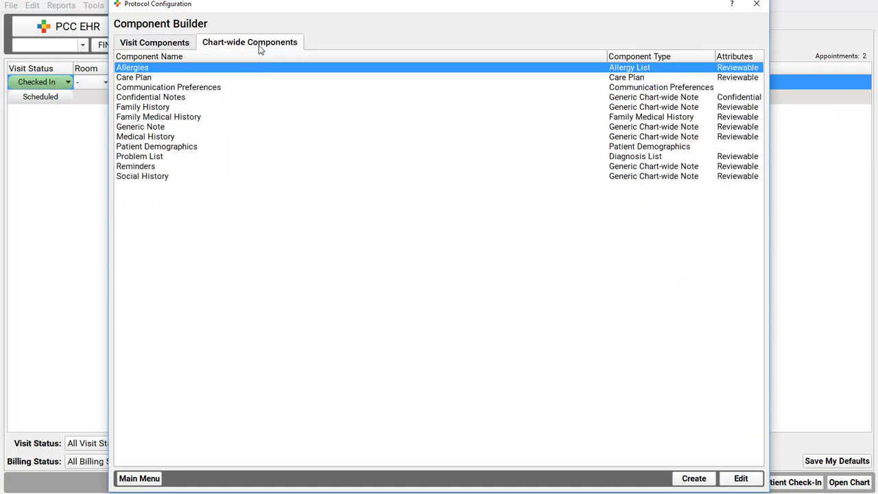
left_click(704, 478)
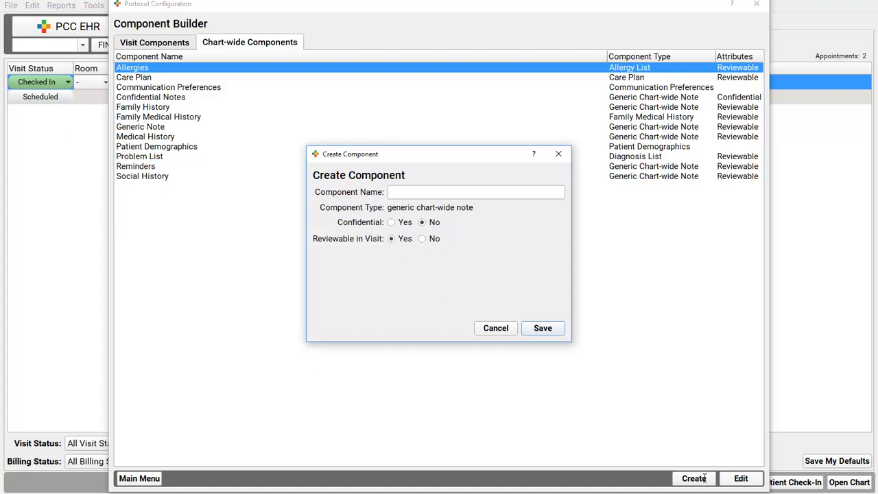
left_click(524, 193)
type("Always Review the Insurance Card!!!")
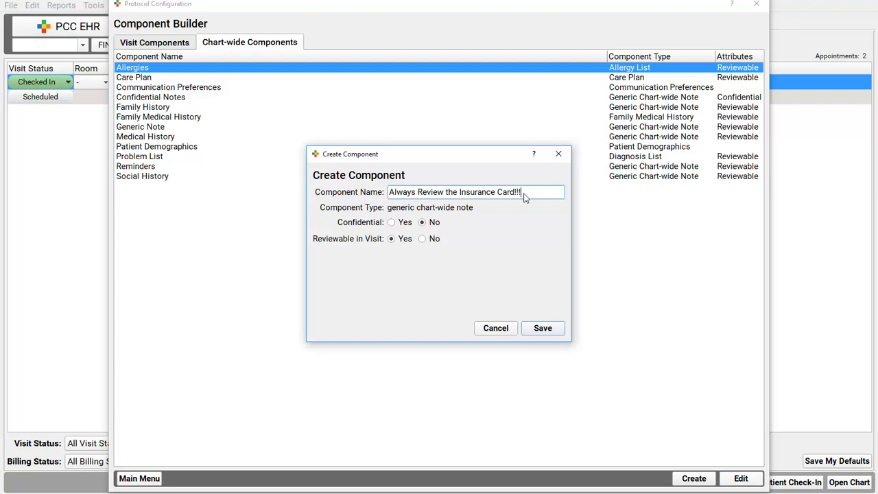
left_click(553, 330)
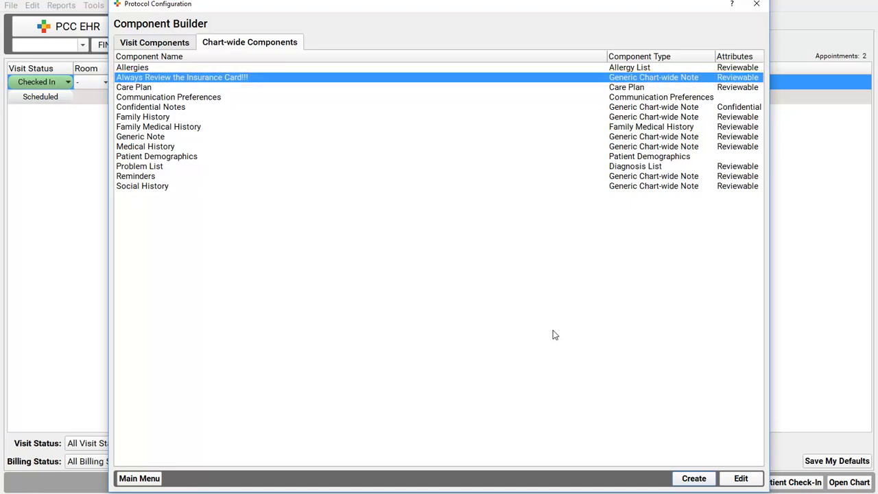
Add the "Always Review the Insurance Card!!!" component to the Patient Check-In Builder and place it between Account Demographics and Policies.
left_click(128, 480)
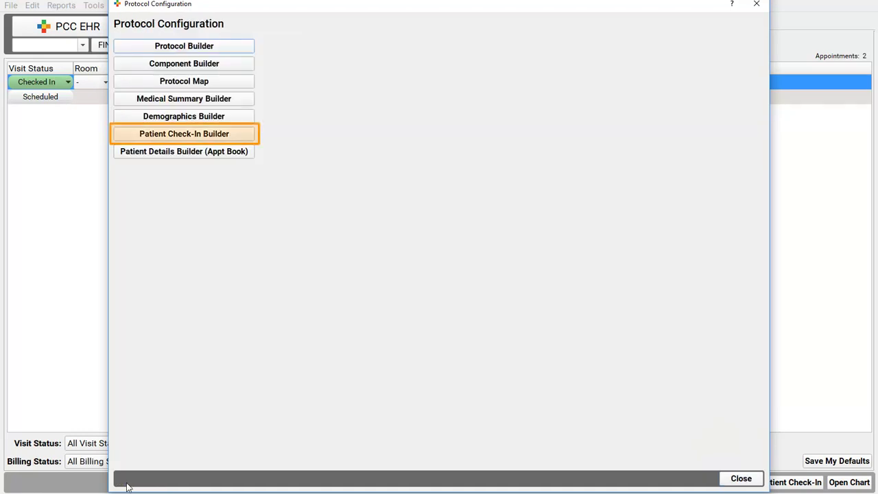
left_click(253, 135)
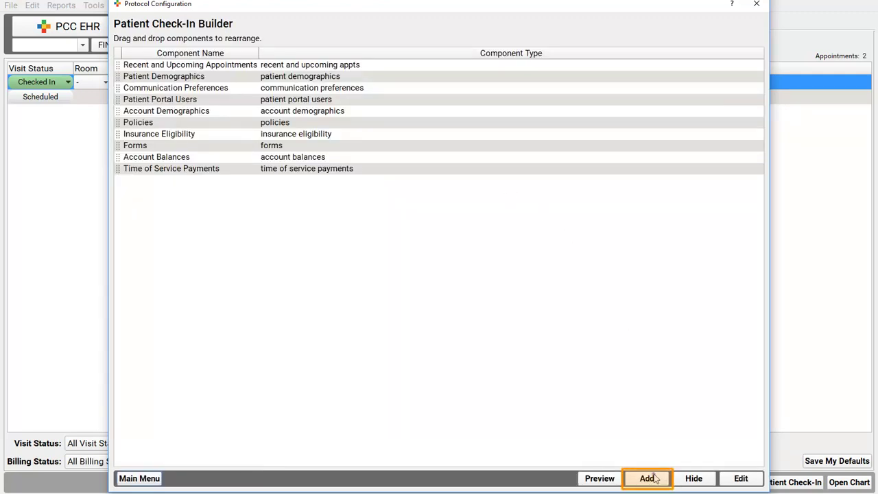
left_click(655, 478)
type("Alwa")
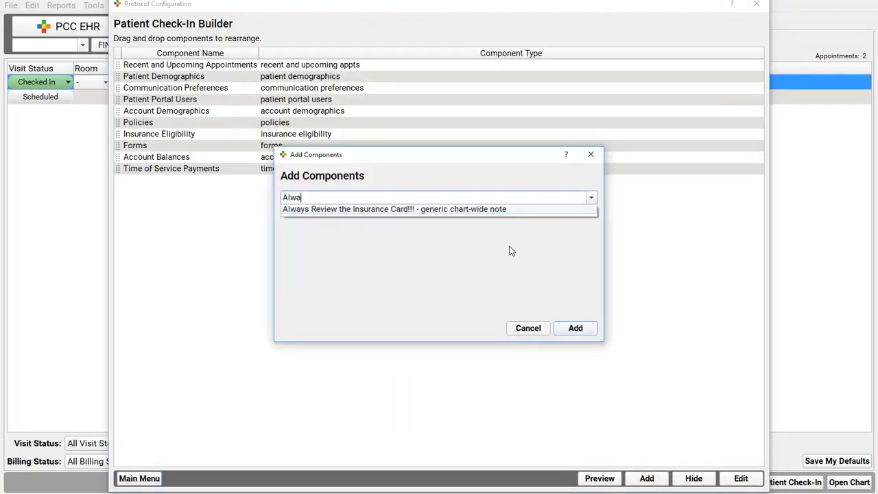
left_click(509, 211)
left_click(579, 330)
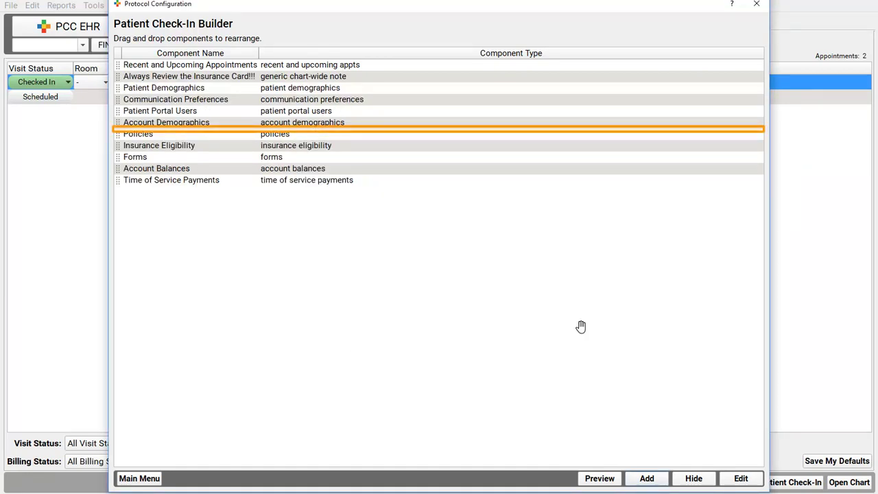
left_click_drag(118, 76, 124, 130)
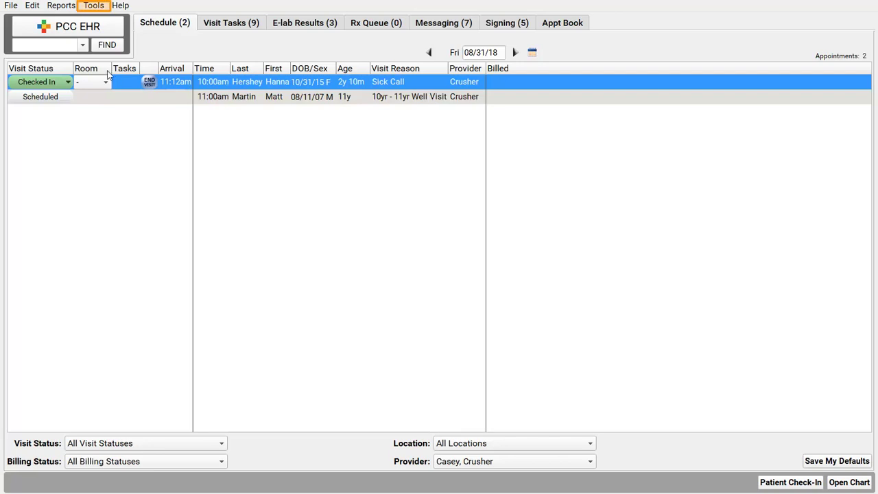
Start a new clinical alert named "Financial Policy Not on File".
left_click(96, 7)
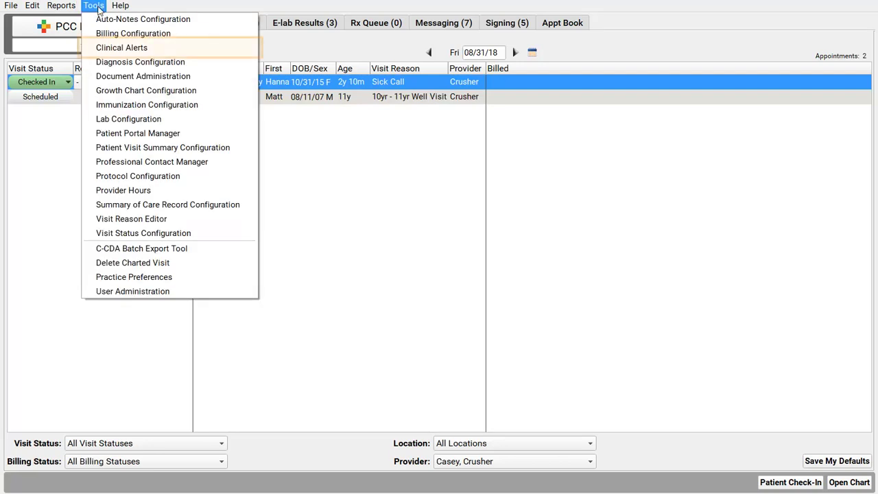
left_click(115, 48)
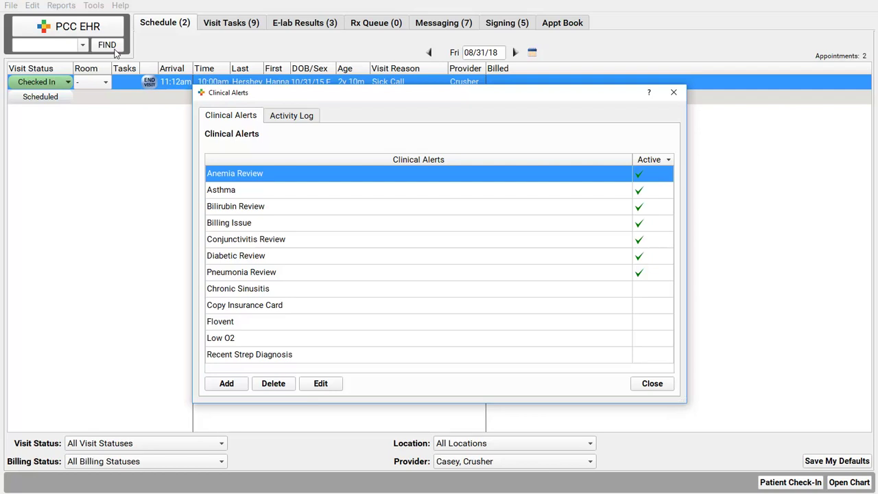
left_click(230, 386)
type("Financial Policy Not on File")
Set the alert message to "This family does not have a financial policy on file. Please print it out and have them sign it today.".
key("Tab")
type("This family does not have a financial policy on file. Please print it out and ")
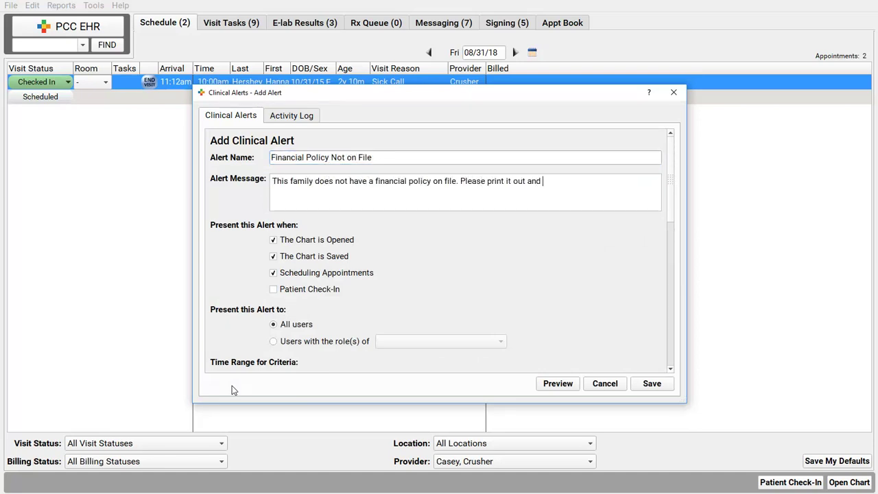
type("have them sign it today.")
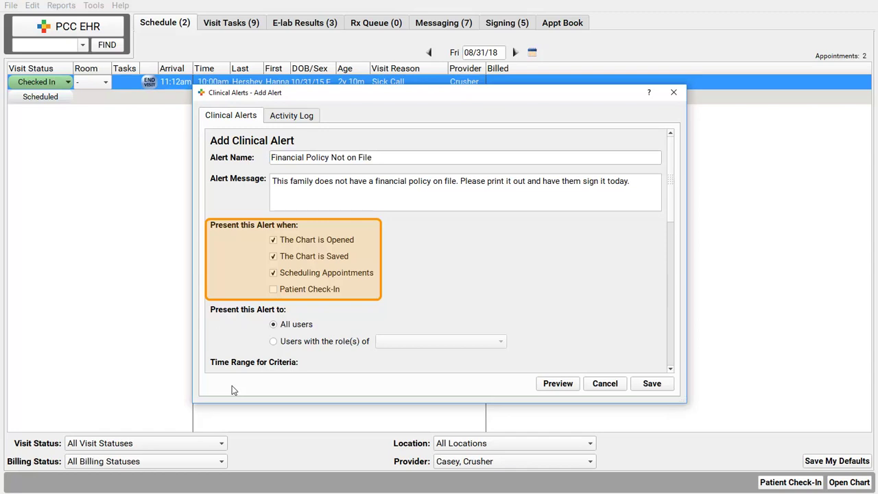
Present the alert only at Patient Check-In, excluding chart opening, chart saving and appointment scheduling.
left_click(273, 239)
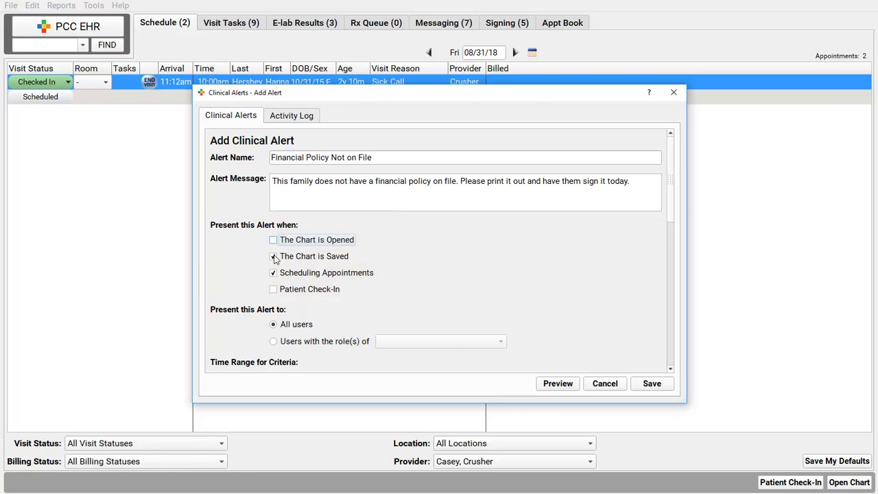
left_click(273, 256)
left_click(274, 272)
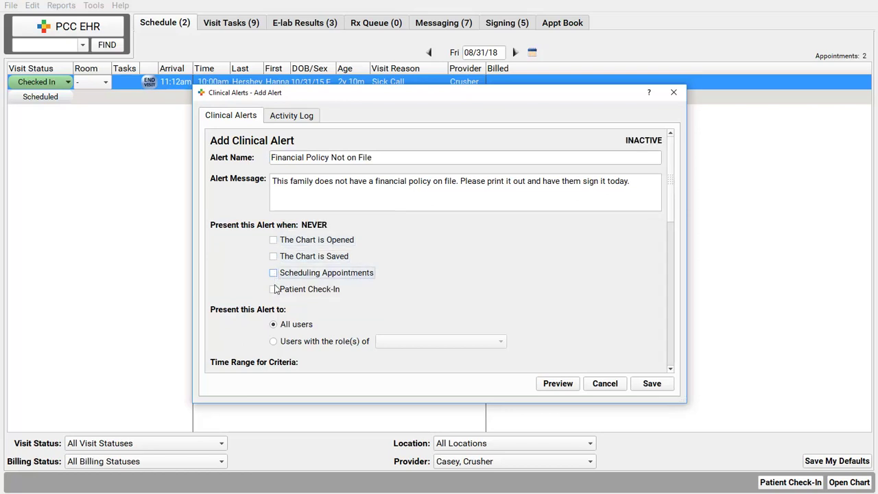
left_click(273, 290)
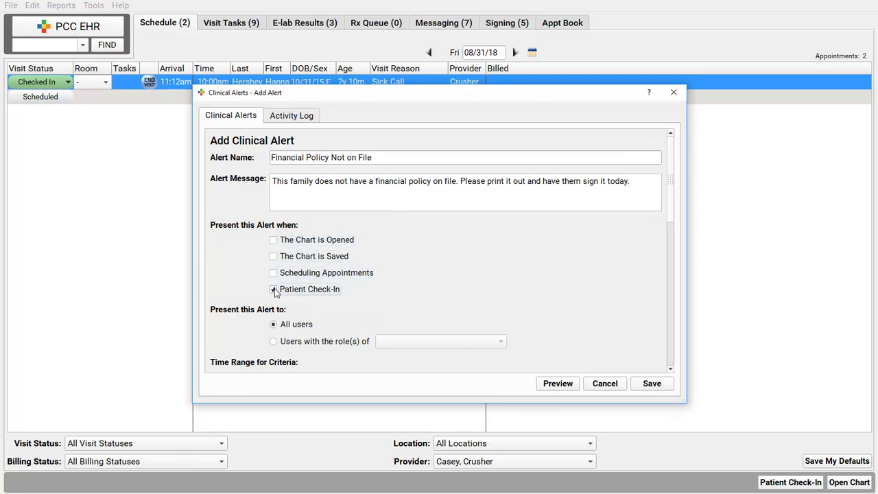
Add an Account Flag criterion to the alert's demographics criteria.
left_click(672, 322)
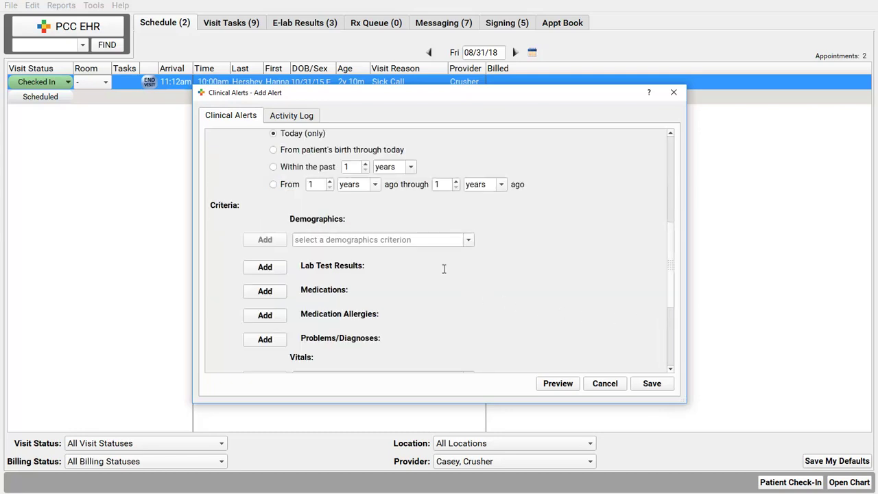
left_click(433, 241)
type("Acc")
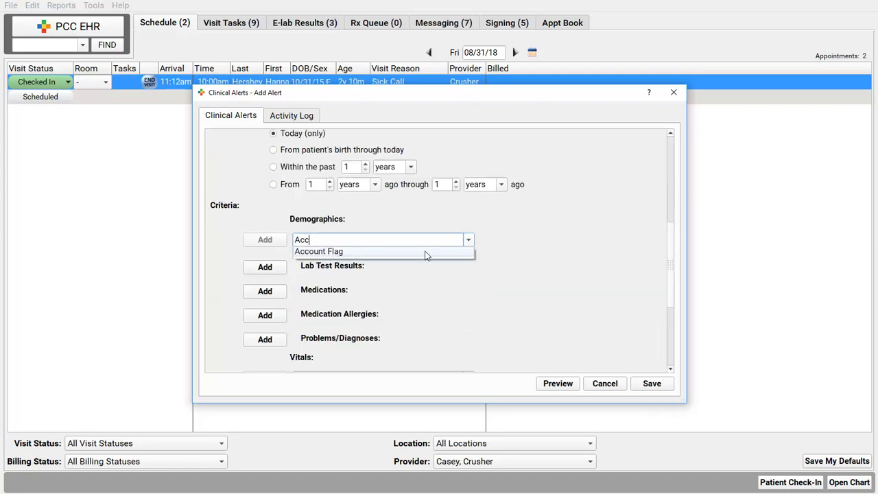
left_click(425, 255)
left_click(264, 241)
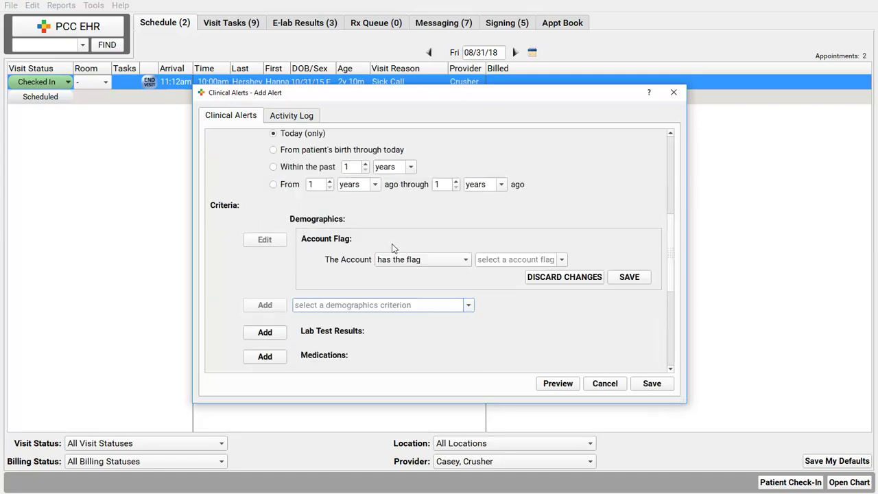
Set the Account Flag criterion to "does not have the flag" FP On File, and save the criterion and the clinical alert.
left_click(465, 262)
left_click(451, 280)
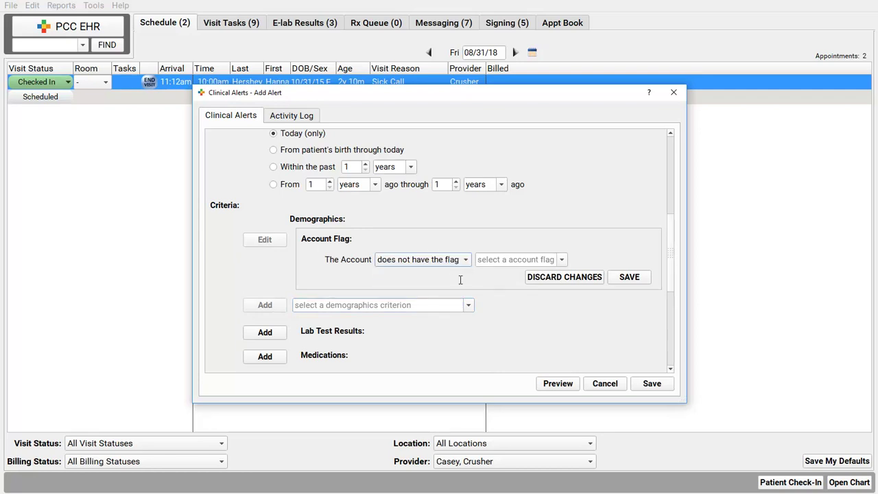
left_click(502, 264)
type("Fi")
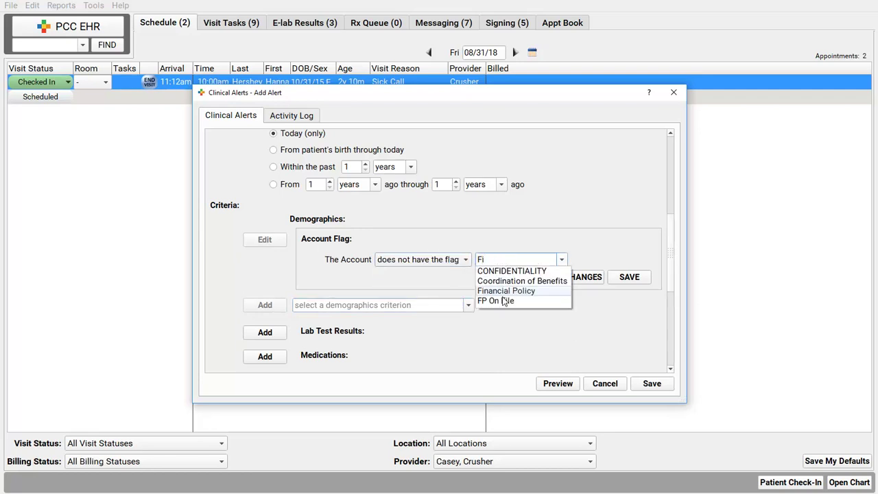
left_click(507, 301)
left_click(629, 295)
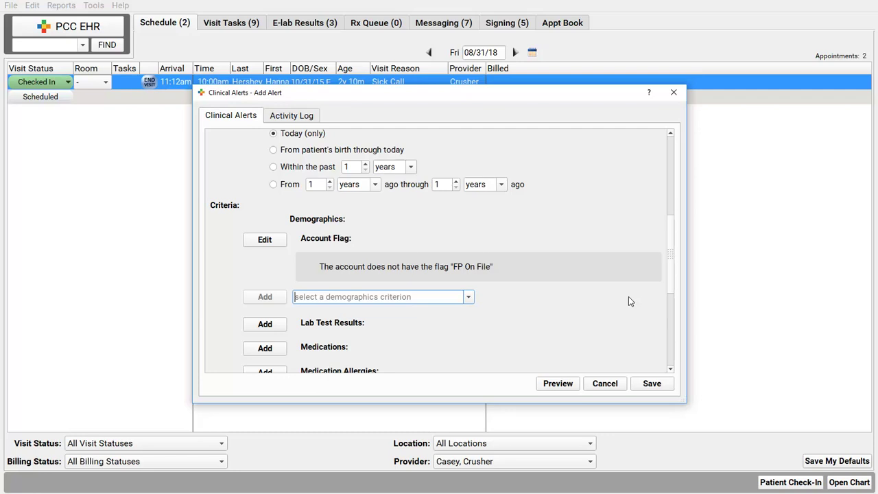
left_click(670, 168)
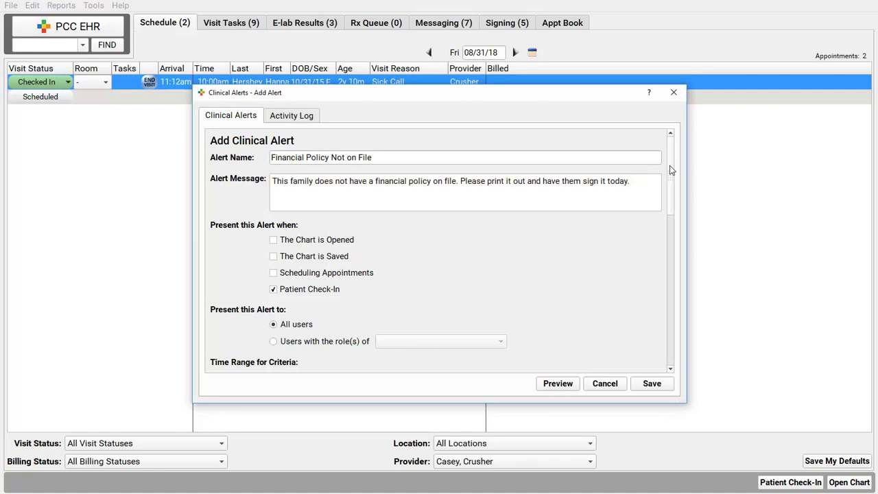
left_click(664, 386)
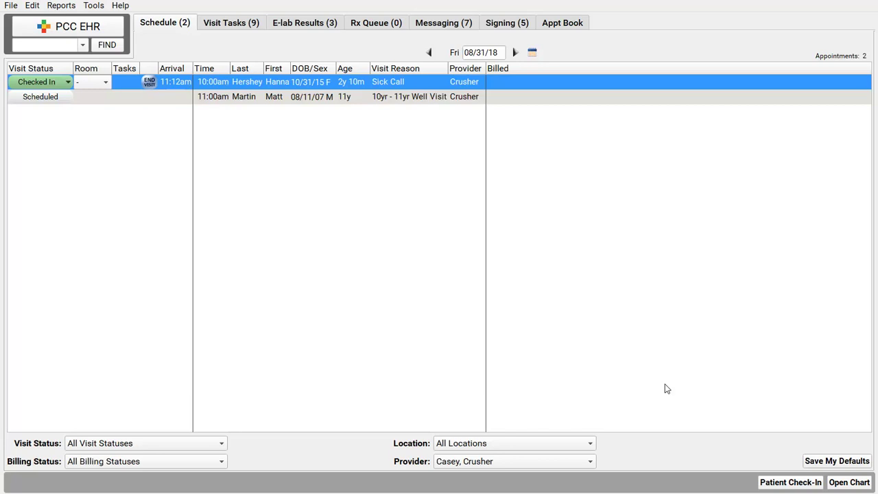
Open Patient Check-In for the scheduled 11:00am well visit and acknowledge the clinical alert.
double_click(39, 97)
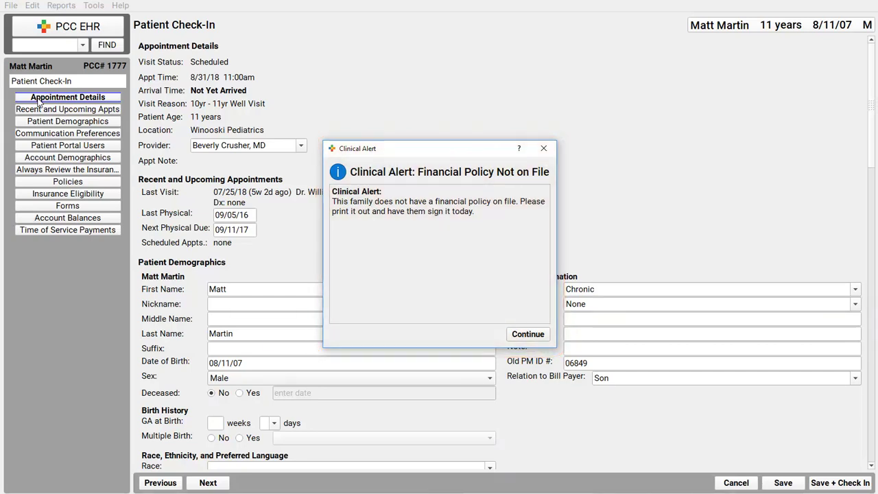
left_click(535, 333)
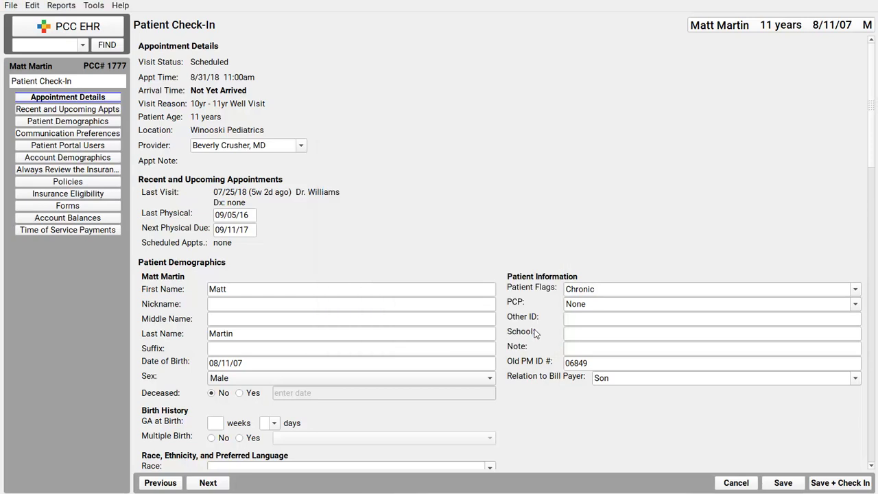
Review the patient's check-in sections in order, from Appointment Details through demographics, the insurance card reminder and policies to Forms.
left_click(208, 483)
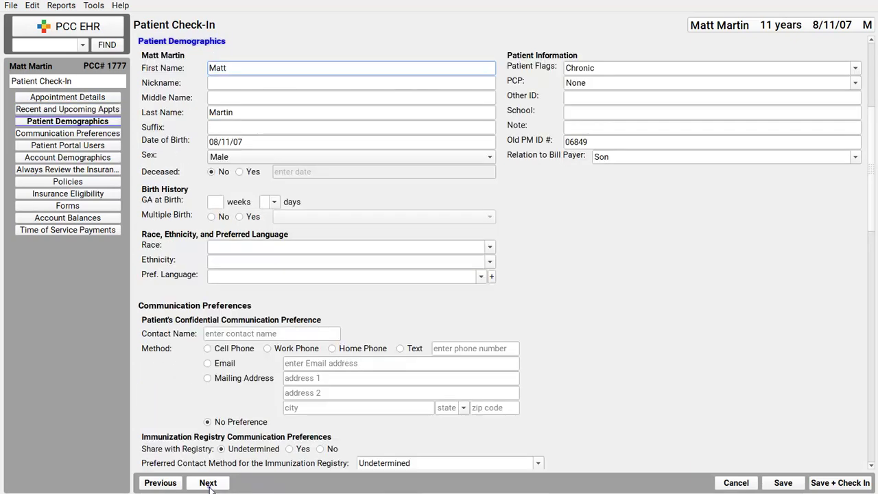
left_click(209, 483)
left_click(208, 483)
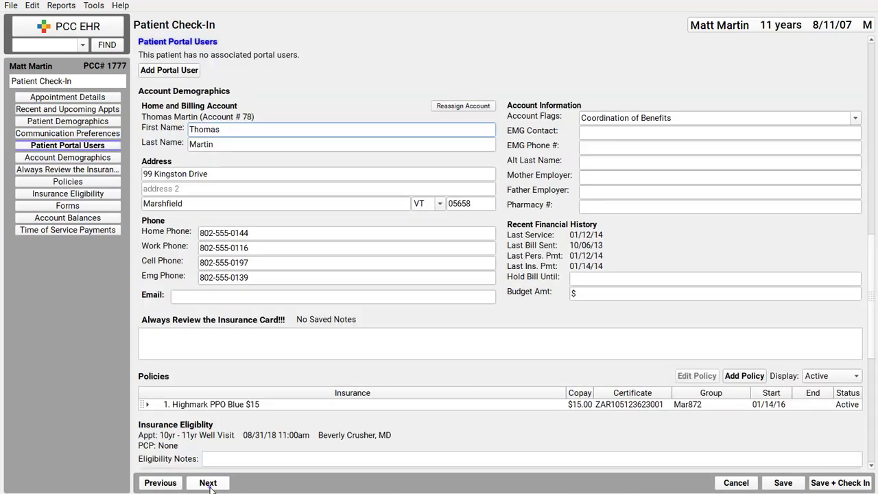
left_click(209, 483)
left_click(209, 483)
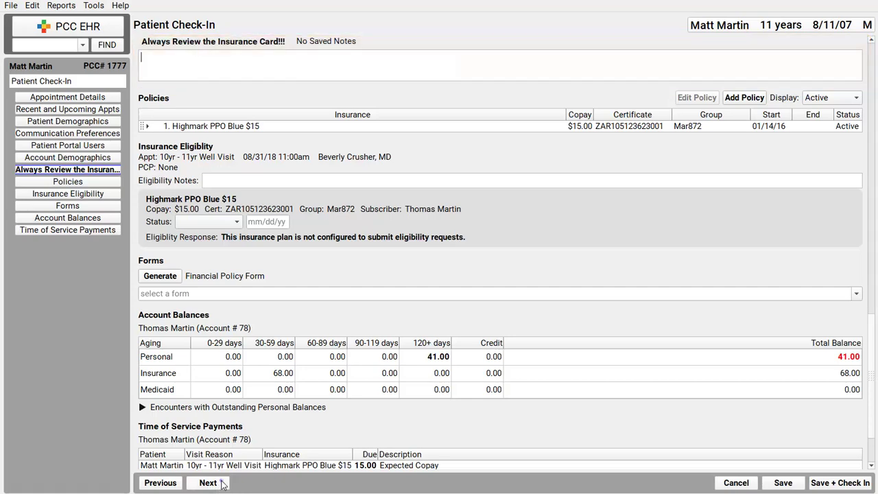
left_click(221, 483)
left_click(208, 483)
left_click(208, 483)
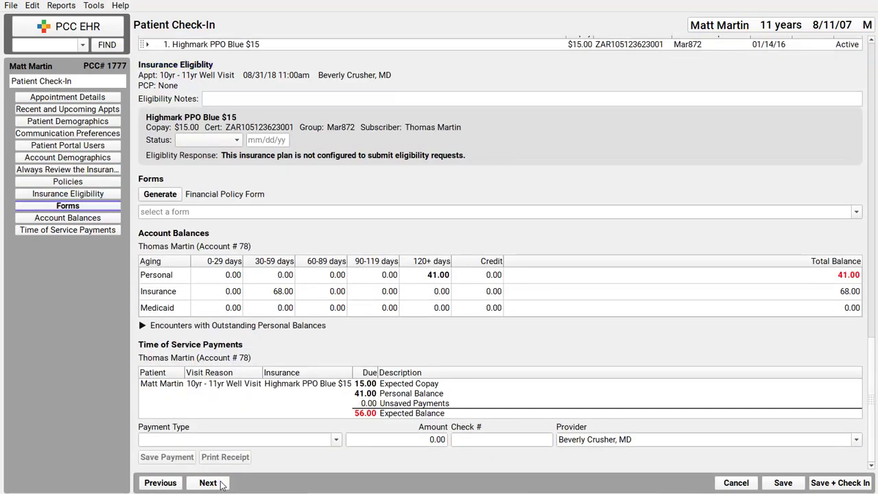